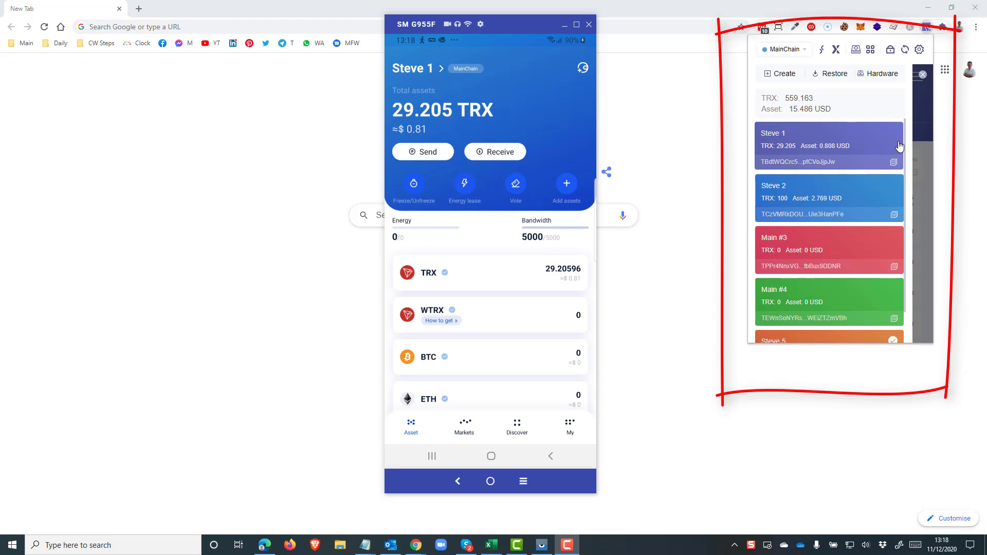
- Start a private-key wallet import on the phone, then select the Steve 5 wallet in the Chrome extension
mouse_move(905, 150)
left_mouse_down()
mouse_move(904, 232)
mouse_move(900, 141)
left_mouse_up()
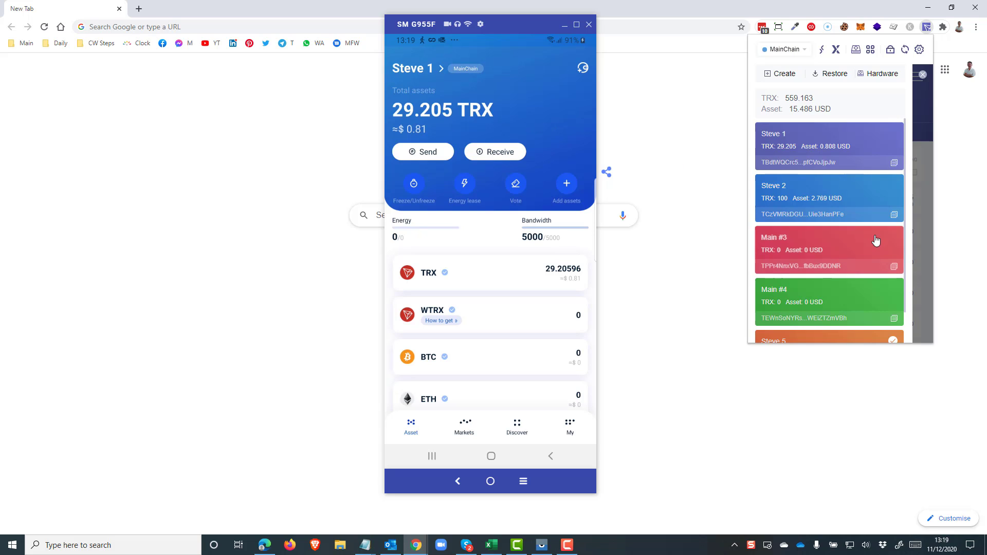
left_click_drag(904, 190, 909, 244)
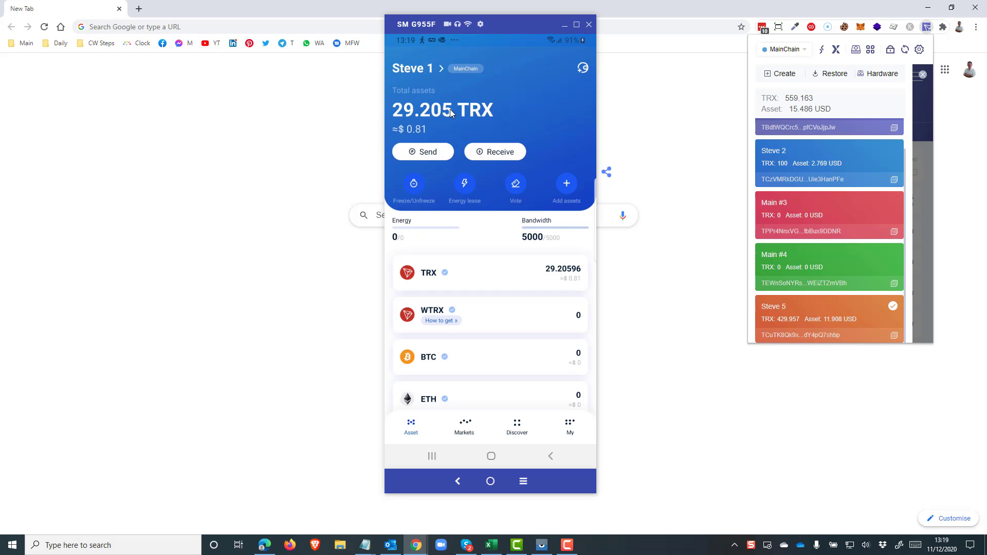
left_click(582, 69)
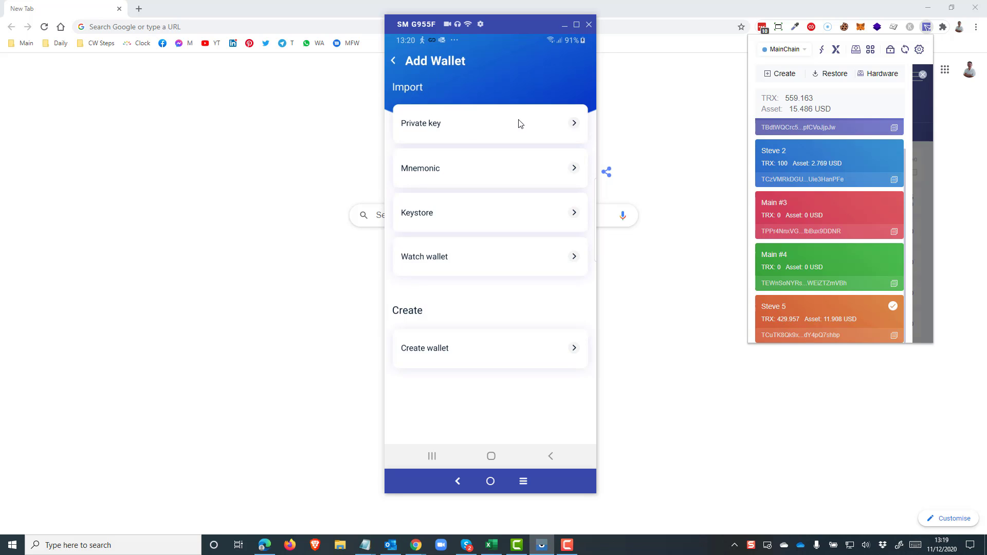
left_click(573, 126)
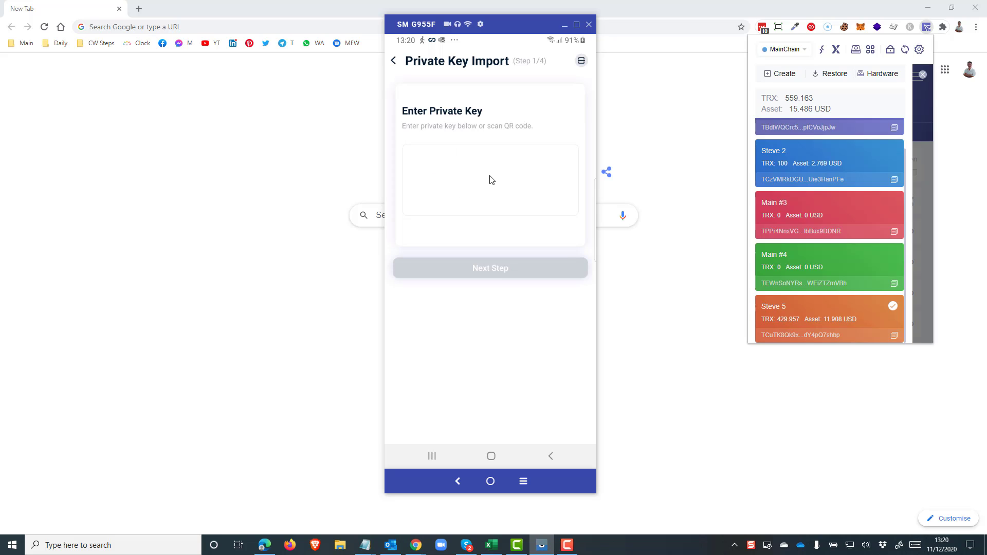
left_click(632, 142)
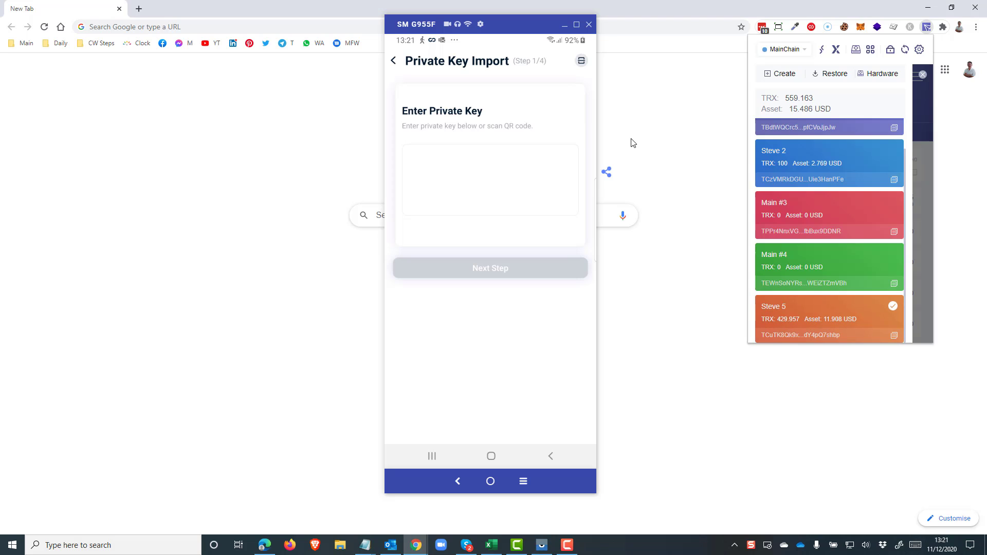
- Open Steve 5's account options in the extension and choose Export Account
left_click(828, 313)
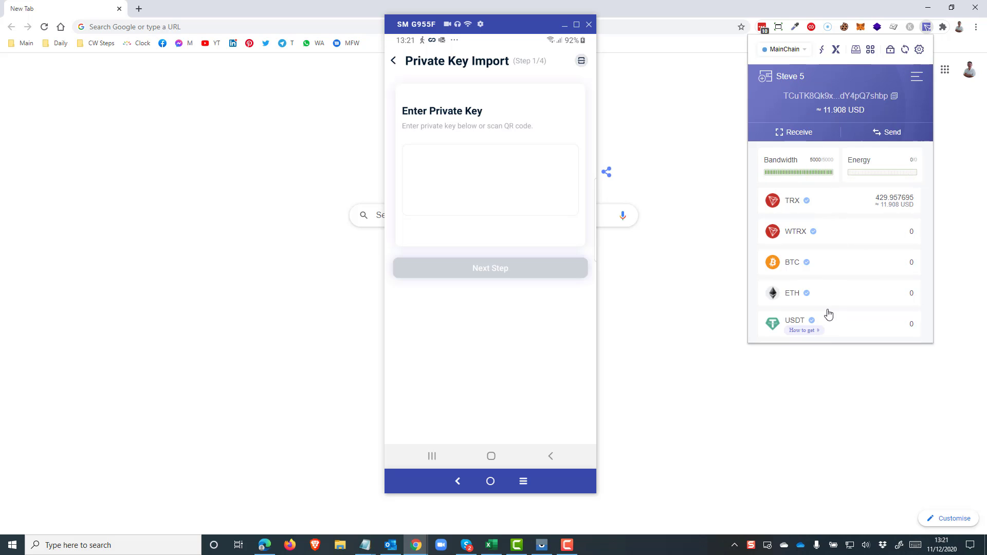
left_click(917, 78)
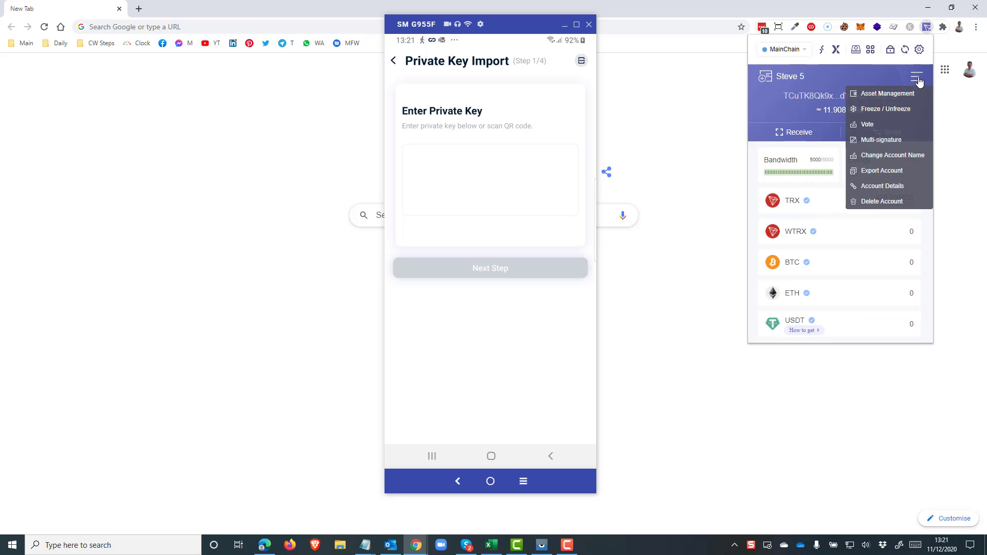
left_click(889, 172)
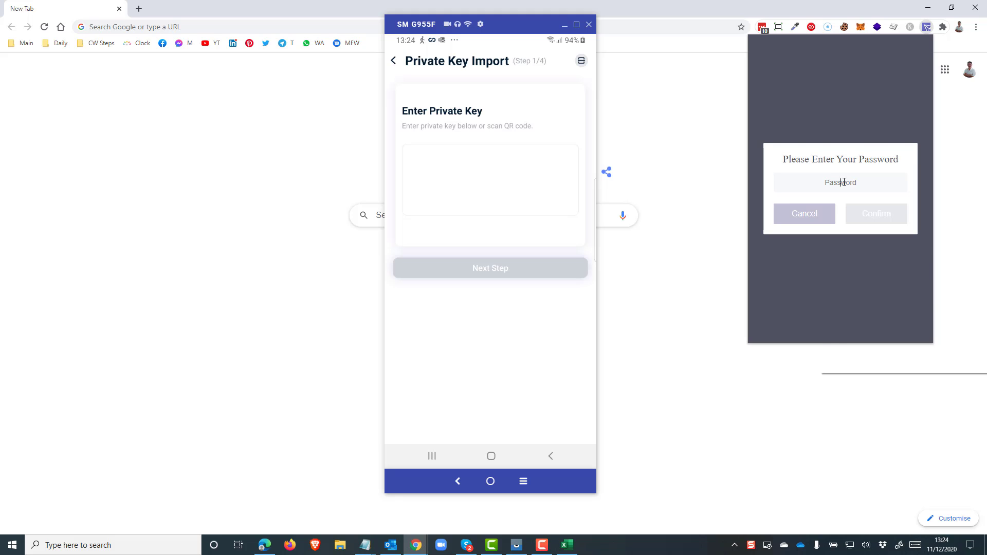
- Confirm with the pasted wallet password and copy Steve 5's private key
right_click(844, 182)
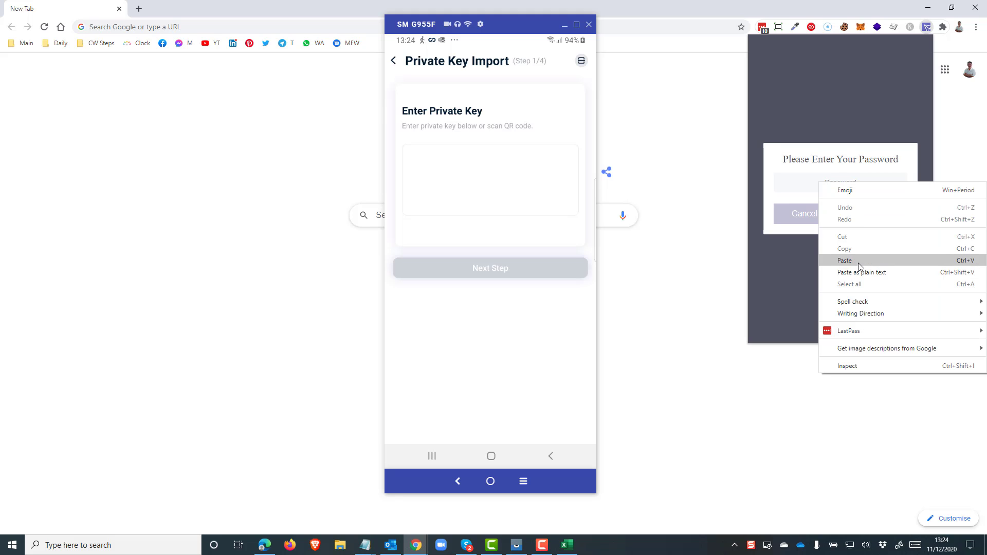
left_click(858, 260)
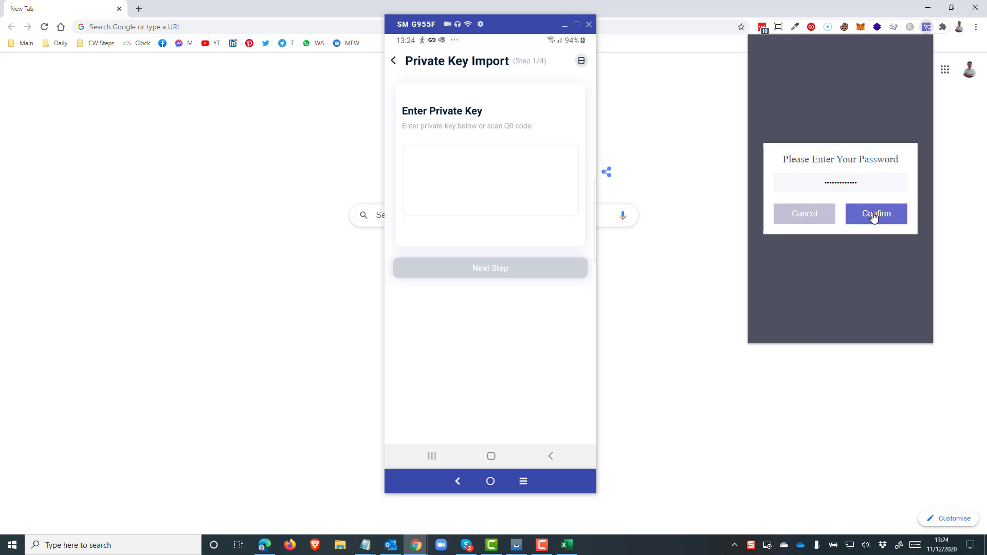
left_click(873, 218)
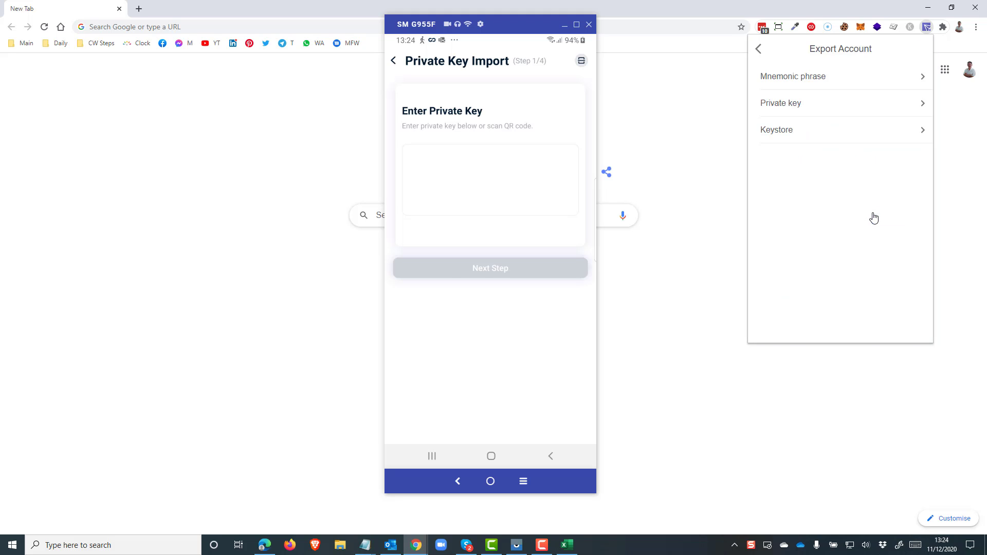
left_click(918, 104)
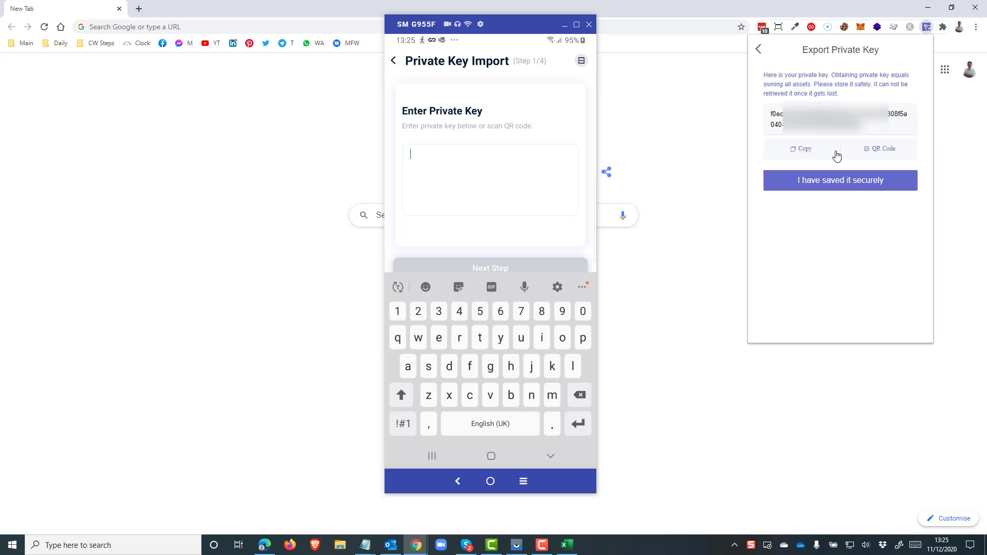
left_click(802, 153)
- Paste Steve 5's private key into the phone's import field and continue
left_click(419, 160)
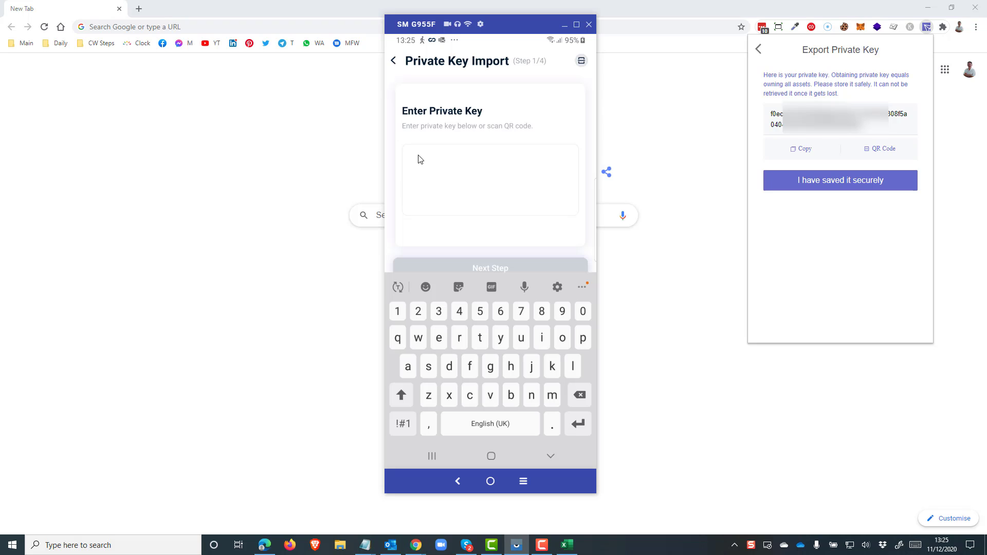
key("ctrl+v")
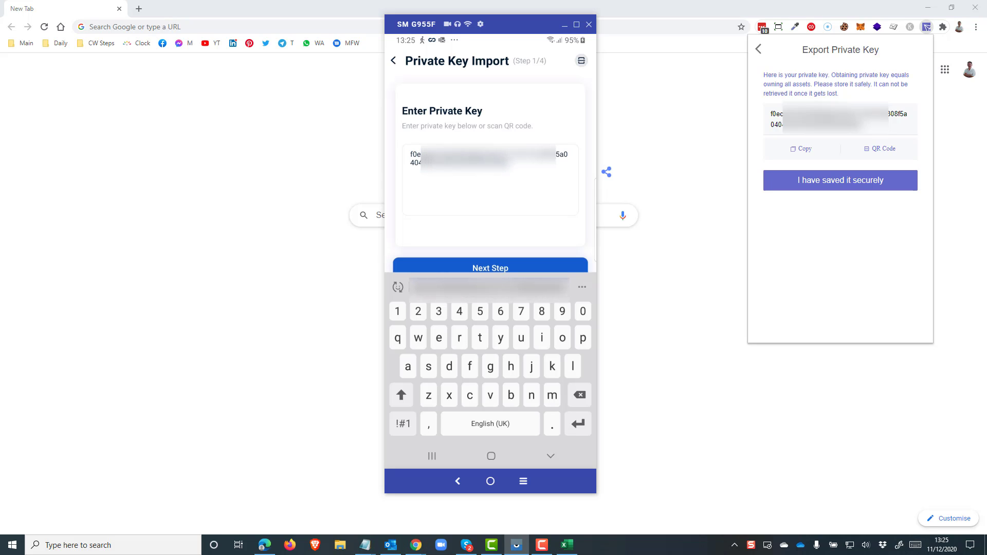
left_click(550, 456)
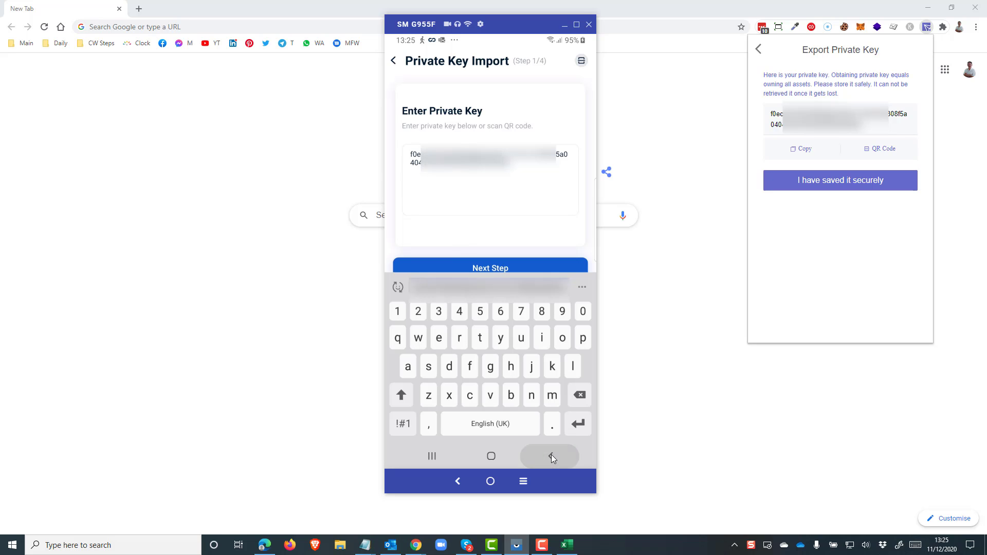
left_click(491, 271)
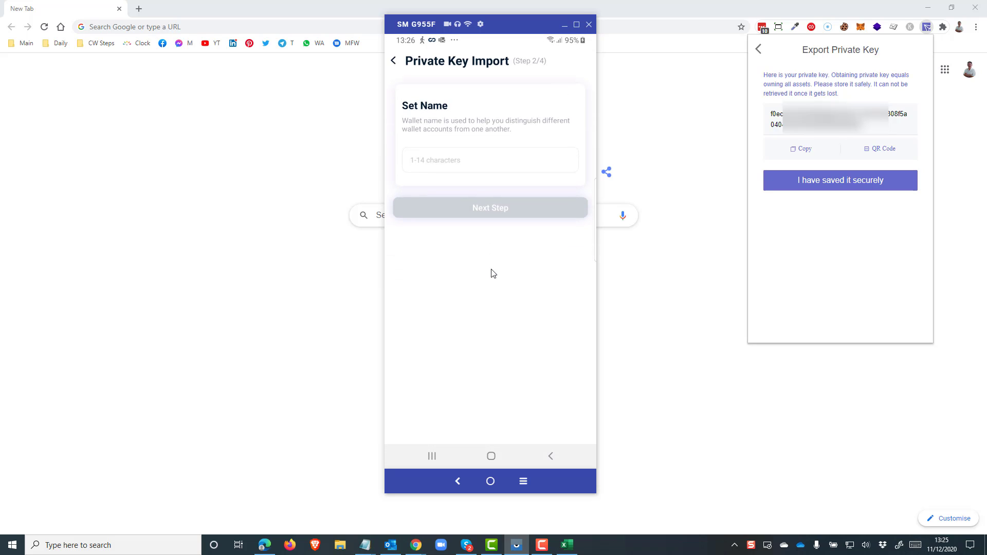
- Name the imported wallet 'Steve 5'
left_click(421, 161)
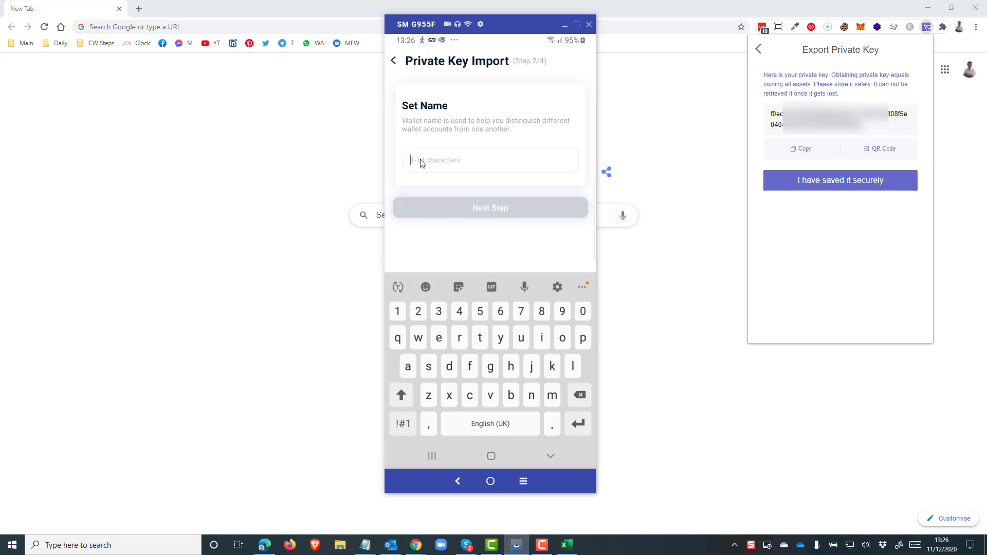
type("Steve ")
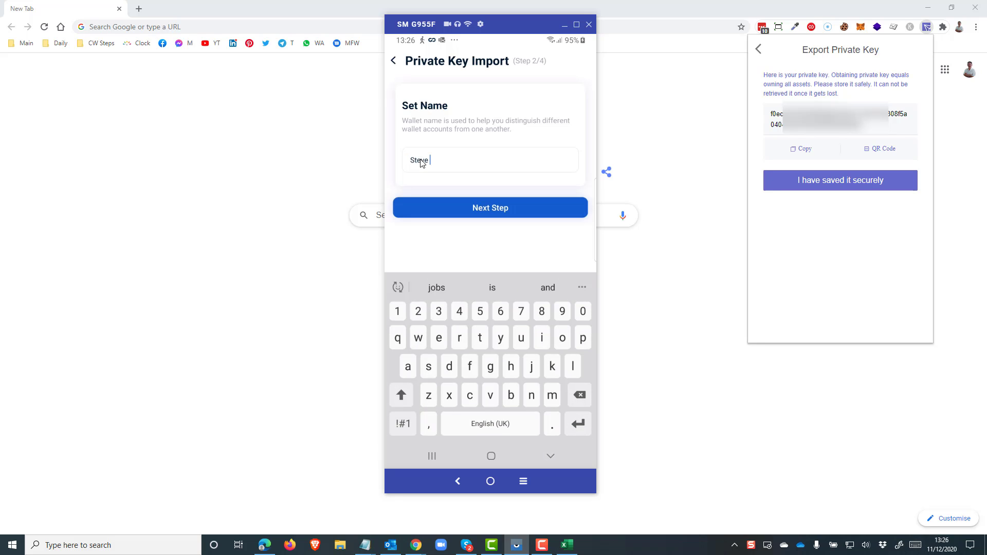
type("5")
left_click(489, 208)
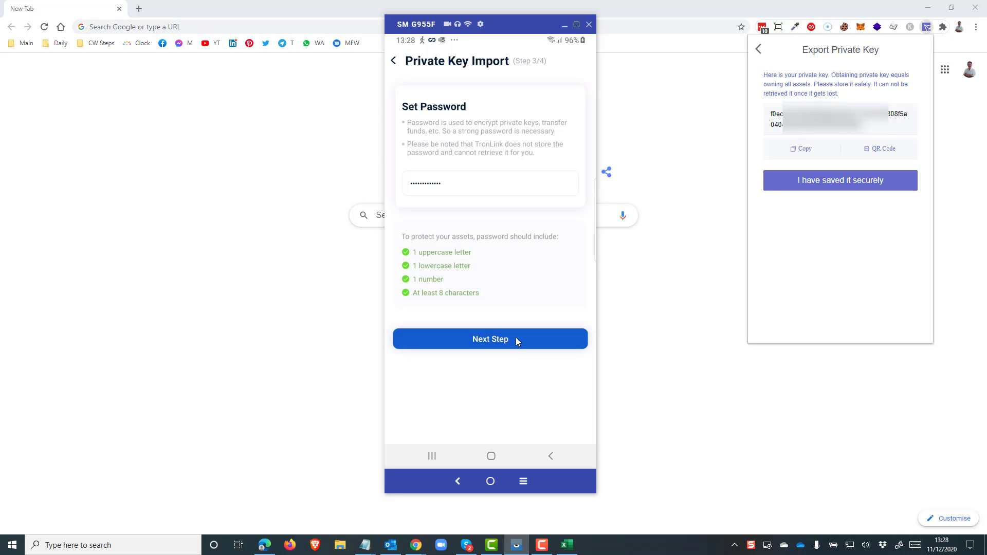
- Set and re-enter the wallet password, then confirm to import the wallet
left_click(516, 338)
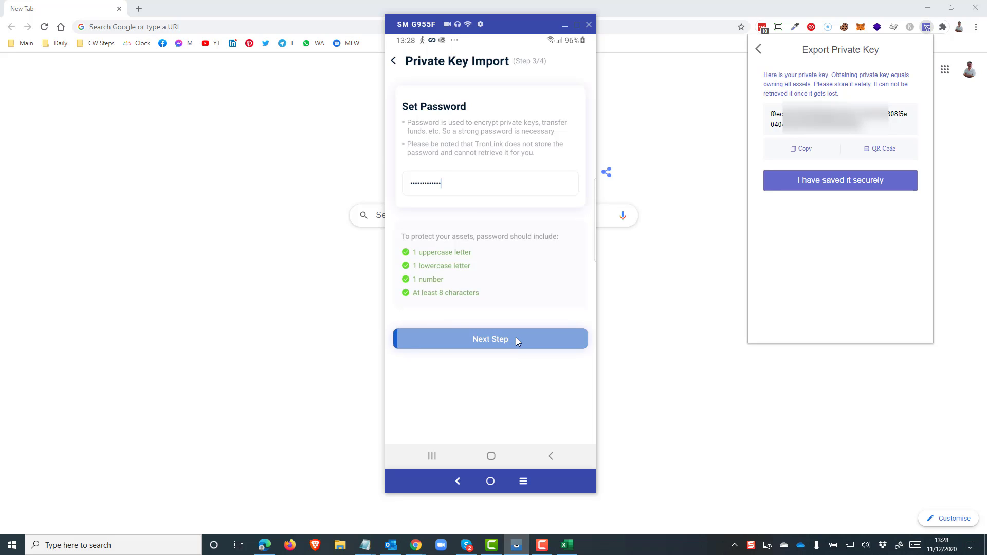
left_click(415, 190)
key("ctrl+v")
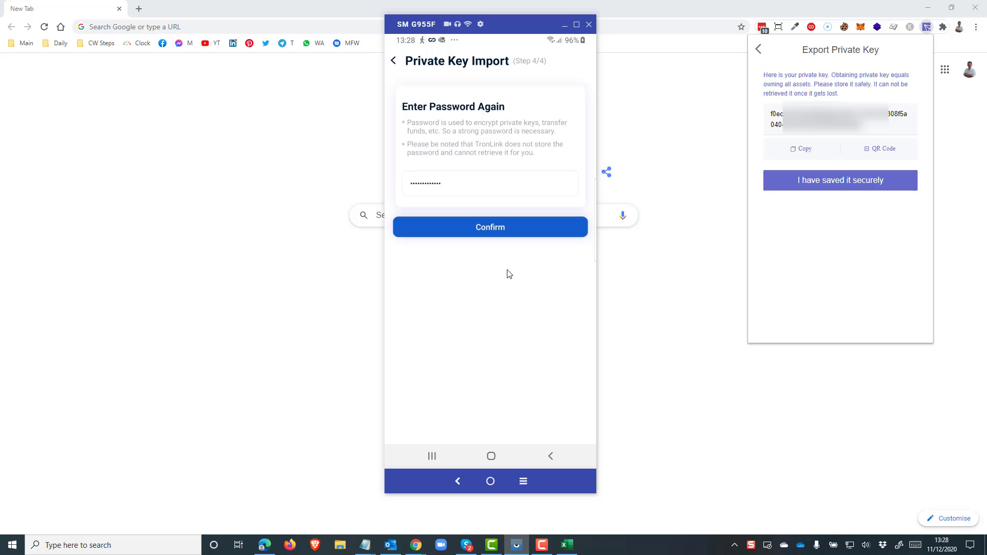
left_click(510, 230)
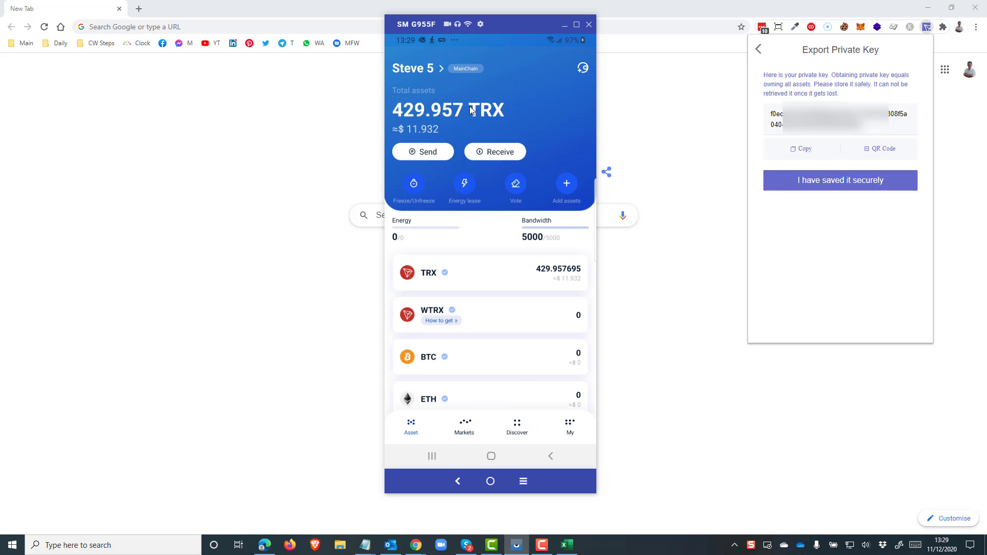
- Back out of the export page and open the extension's wallet list, showing Steve 5 at 429.957 TRX
left_click(758, 50)
left_click(759, 51)
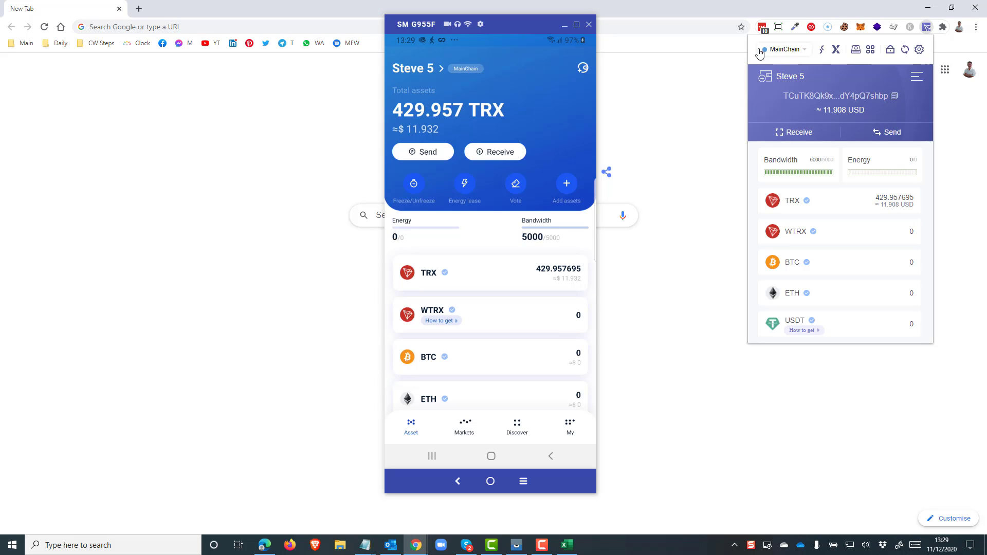
left_click(779, 78)
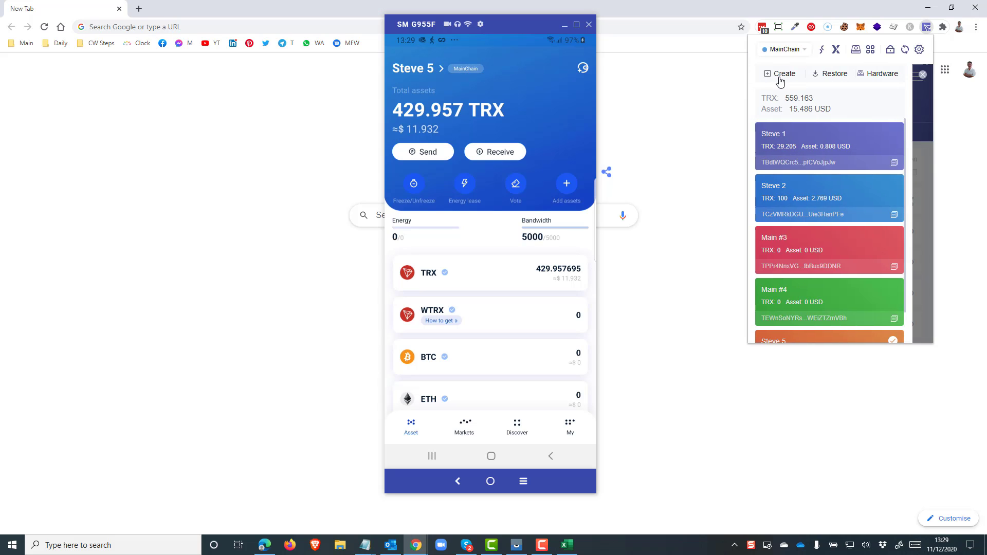
scroll(819, 198, "down", 2)
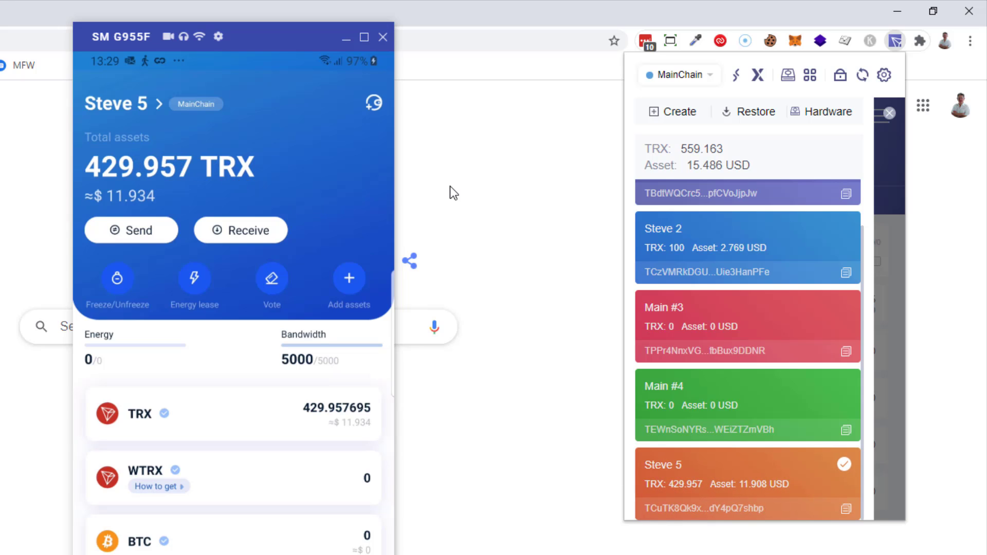
- Switch the phone from Steve 5 to the Steve 1 wallet card, showing 29.205 TRX
left_click(110, 104)
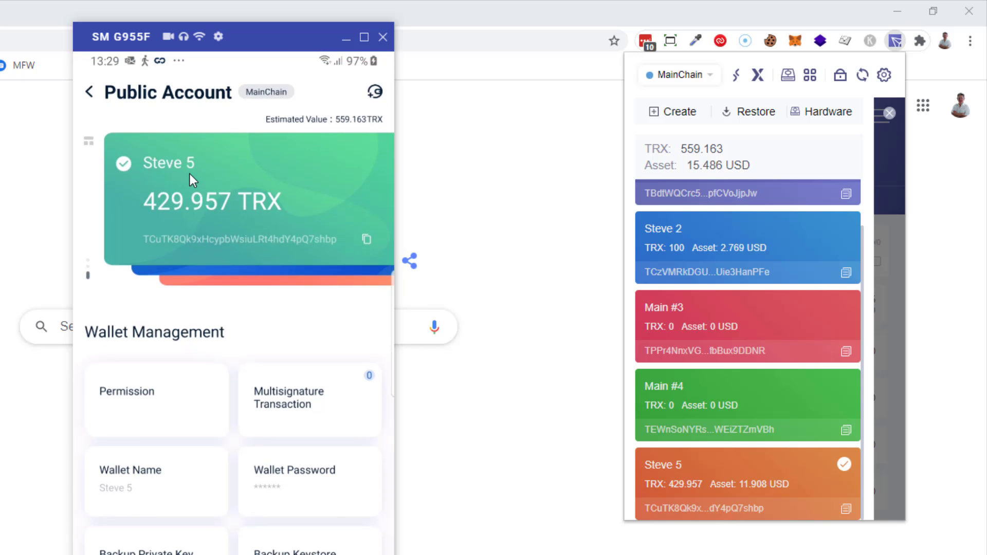
left_click_drag(190, 176, 207, 289)
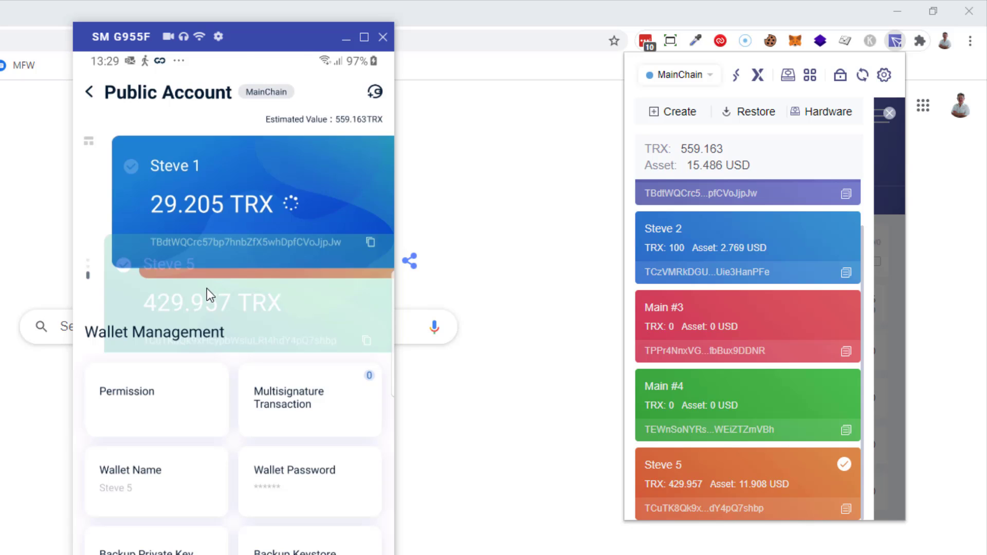
left_click(199, 208)
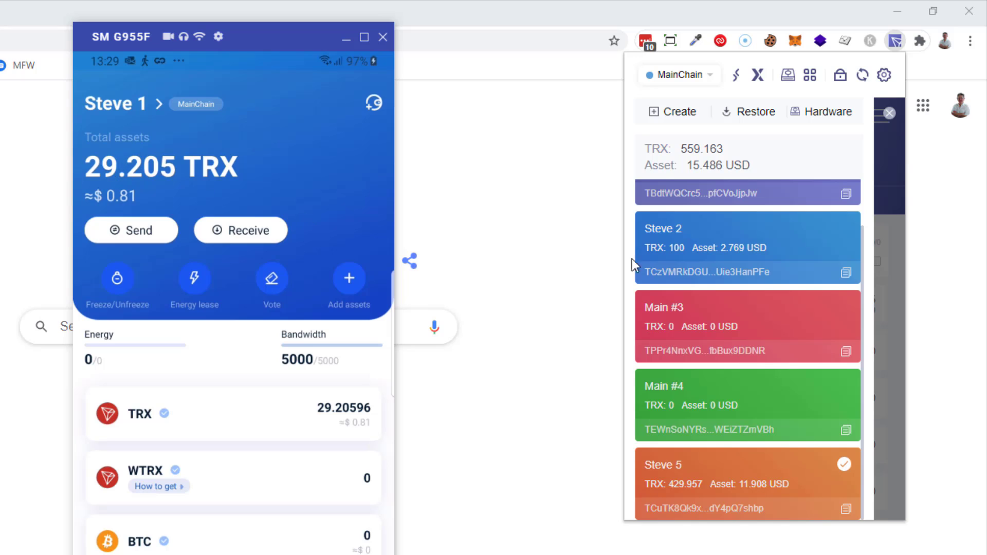
scroll(663, 267, "up", 1)
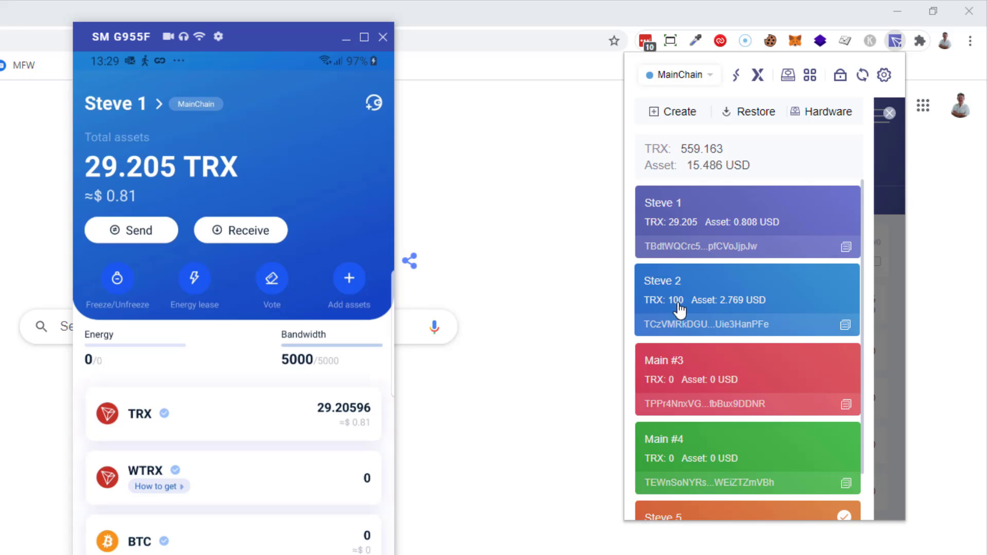
- Bring the Steve 2 card forward on the phone and select it, showing 100 TRX
left_click(114, 108)
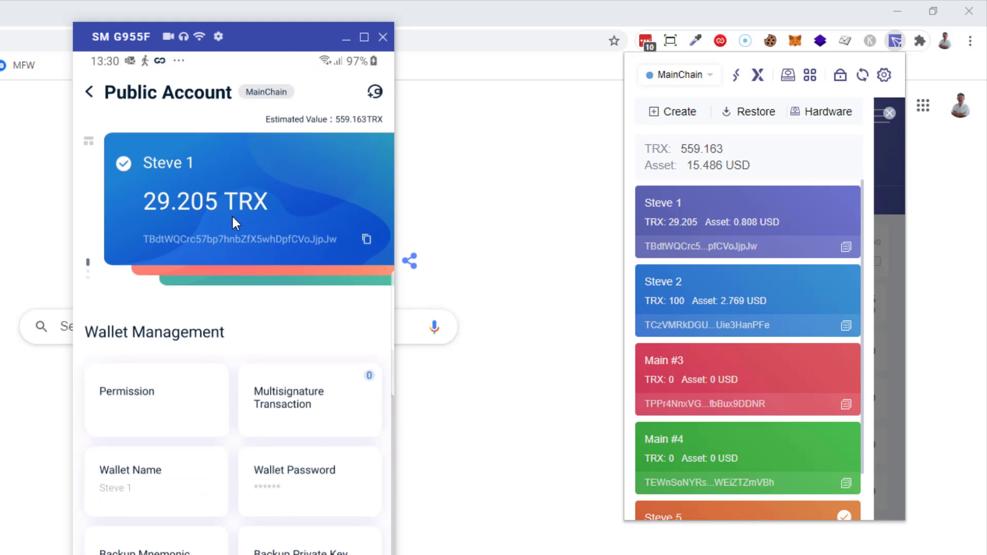
left_click_drag(232, 215, 246, 281)
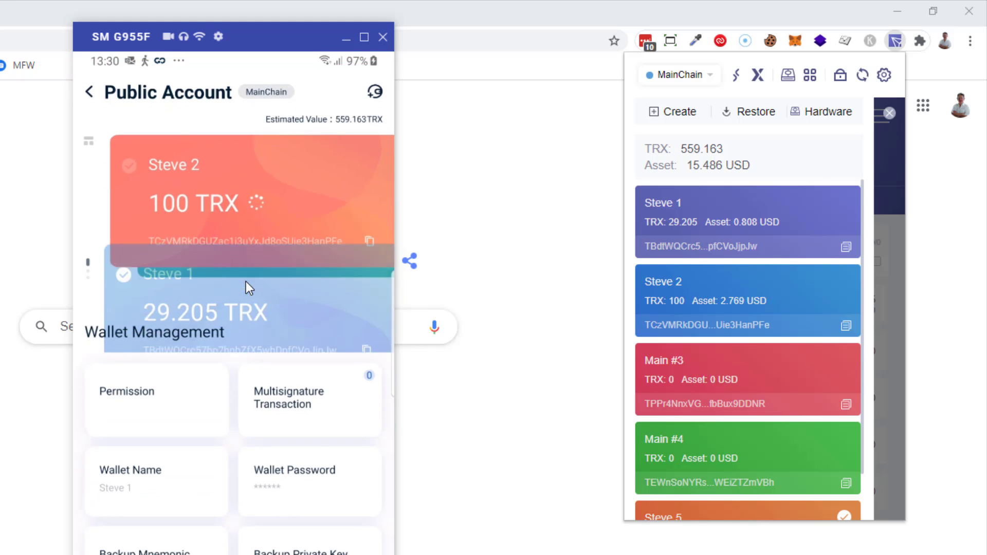
left_click(211, 181)
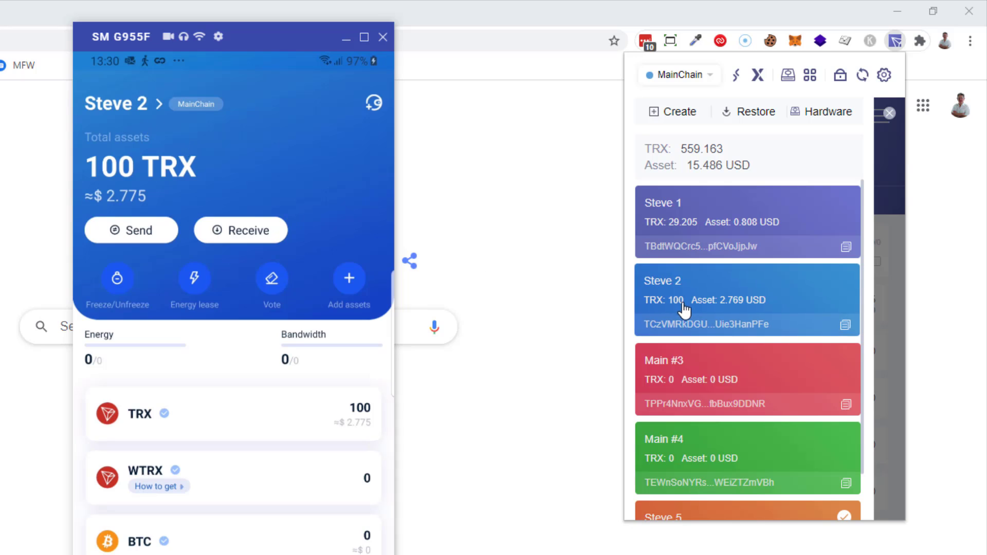